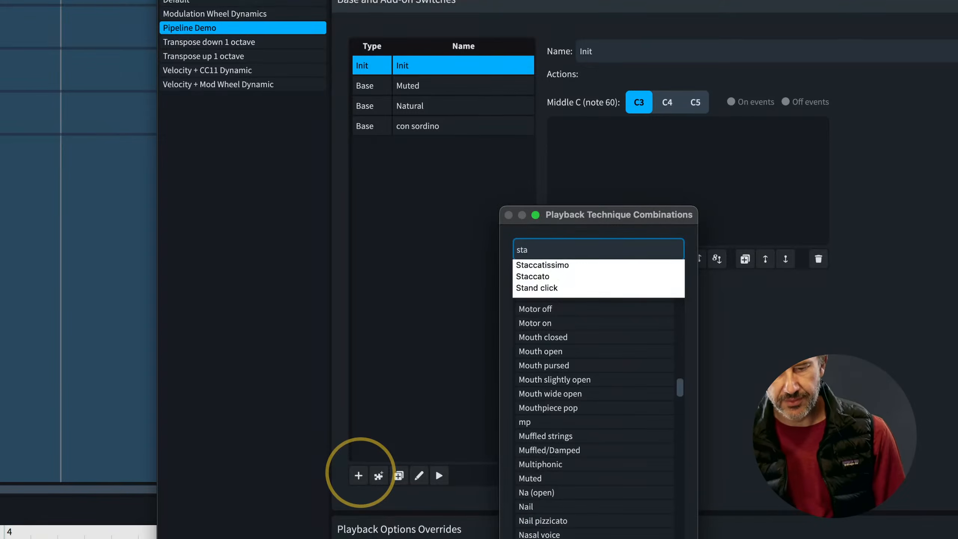
Step: Add a Staccato base switch to the Pipeline Demo expression map, look through the neighbouring switches, and apply the changes
key(Down)
key(Down)
key(Return)
key(Return)
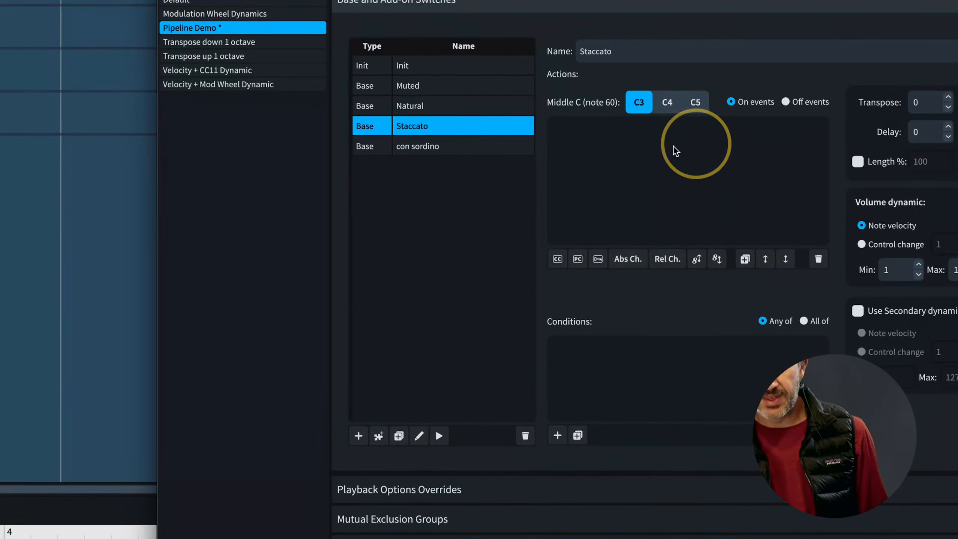
click(470, 142)
click(467, 126)
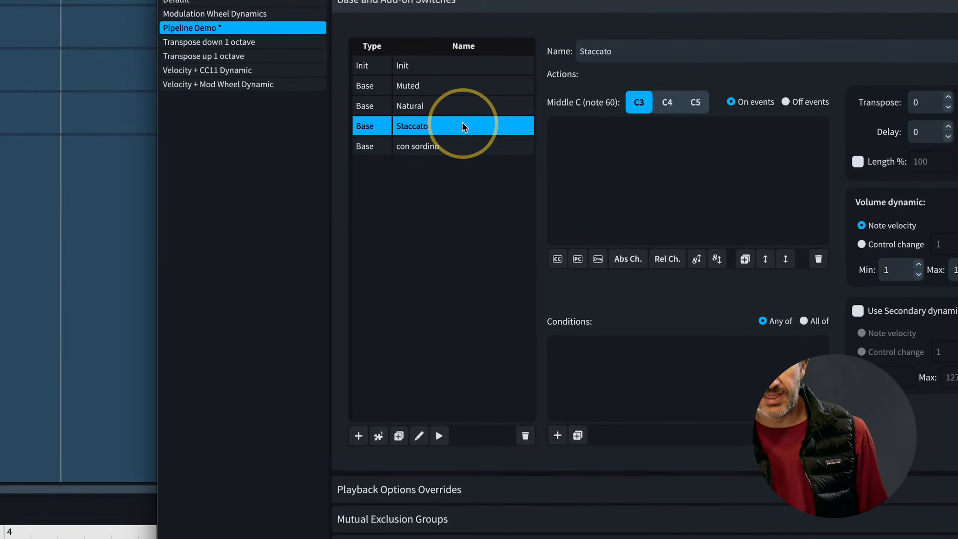
click(456, 105)
click(459, 86)
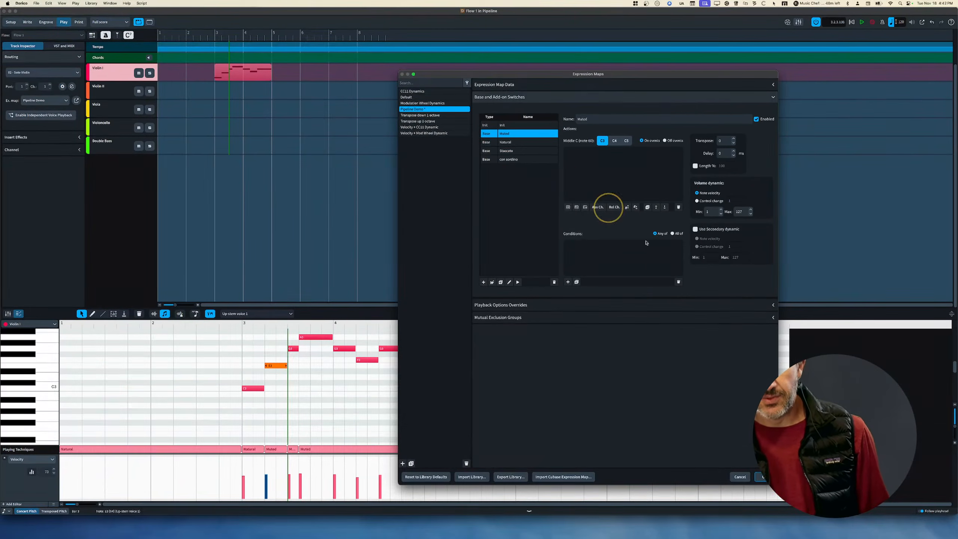
click(762, 478)
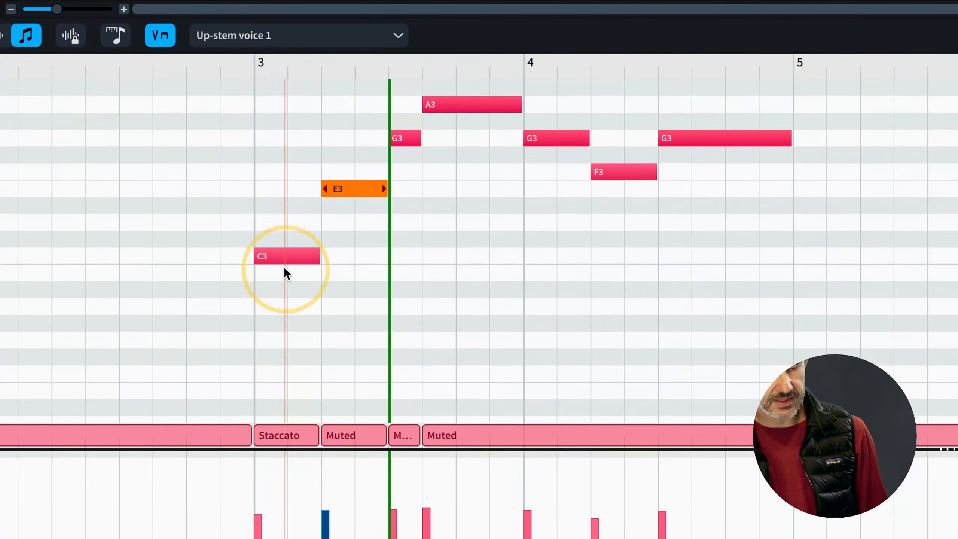
Step: Select the C3 note at bar 3 and inspect the playback details of its playing-technique region and the adjacent one
click(281, 257)
mouse_move(285, 435)
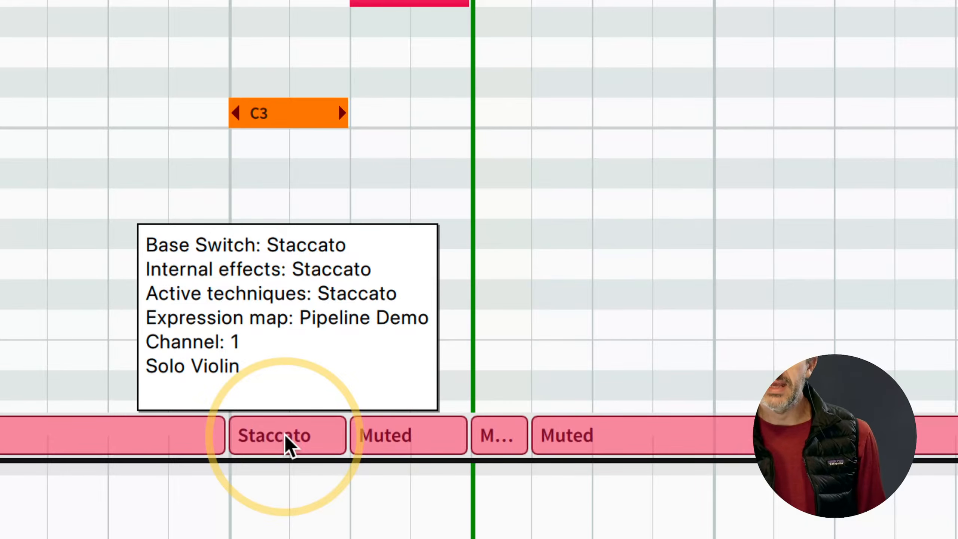
mouse_move(390, 426)
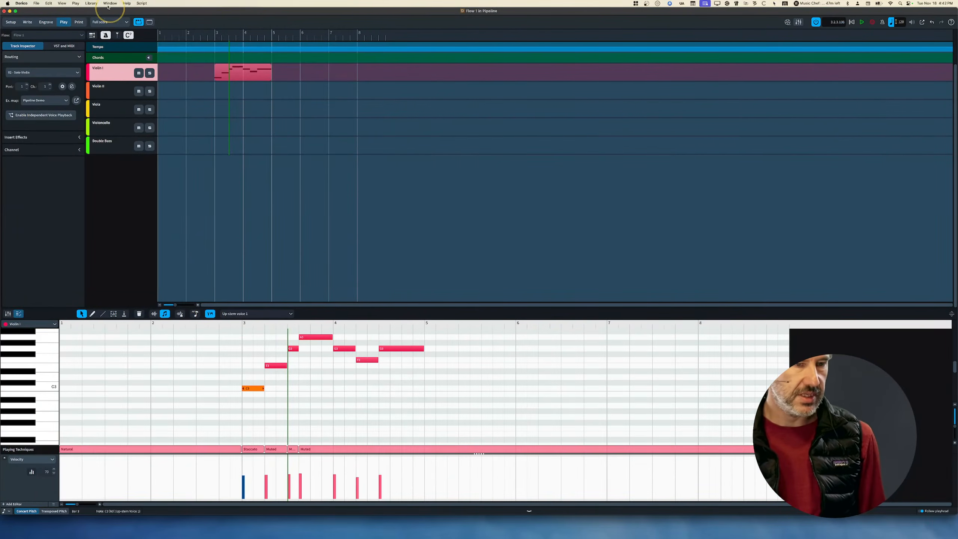
Step: In Write mode, edit the Con sordino playing technique so that its playback technique is Delay
click(91, 4)
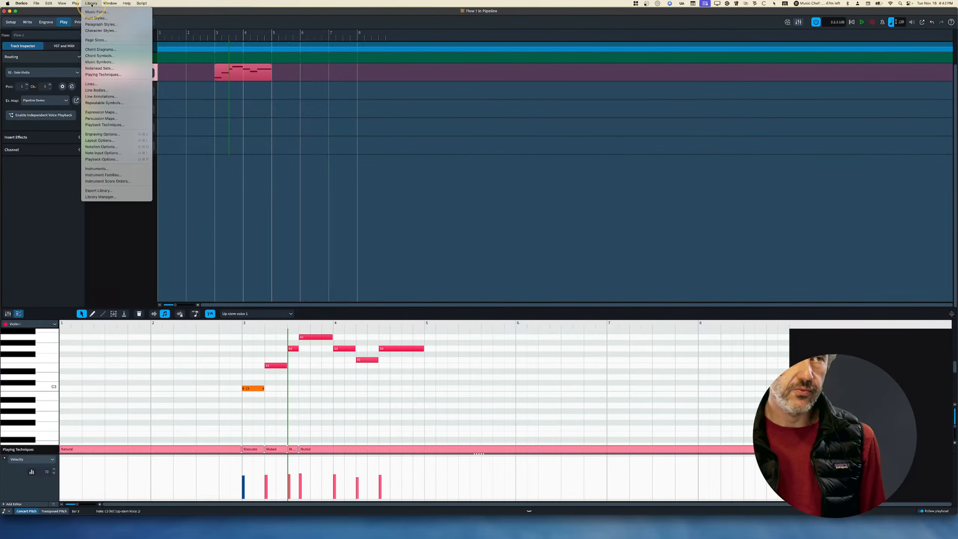
click(186, 179)
click(28, 21)
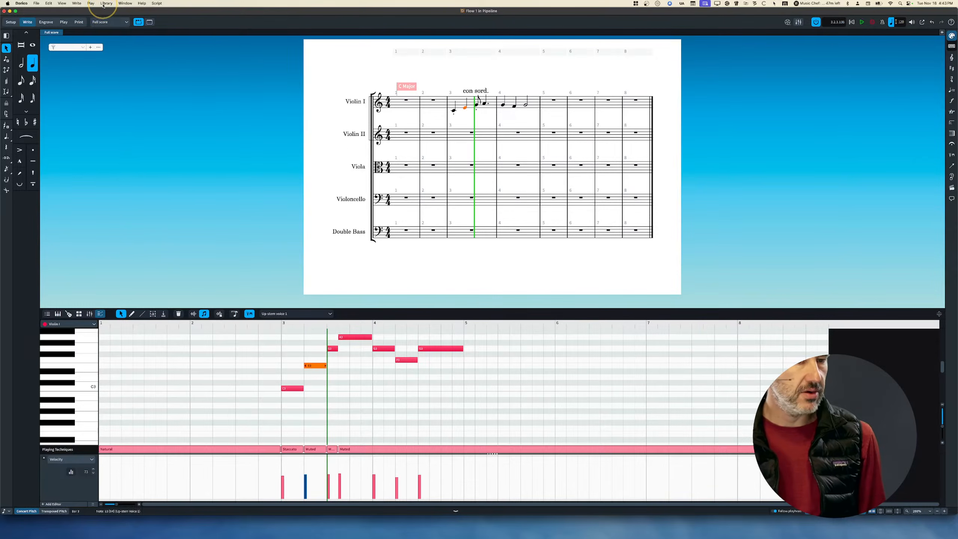
click(103, 3)
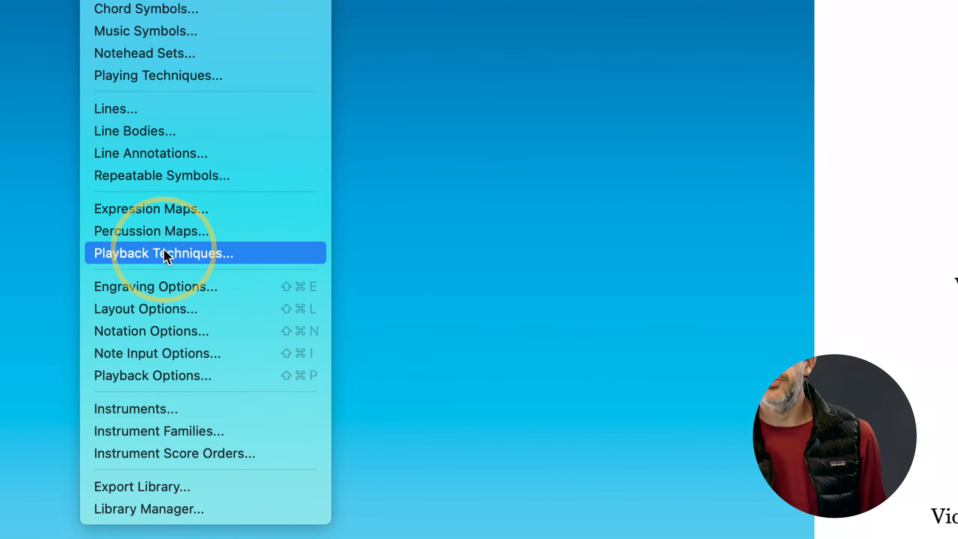
click(153, 82)
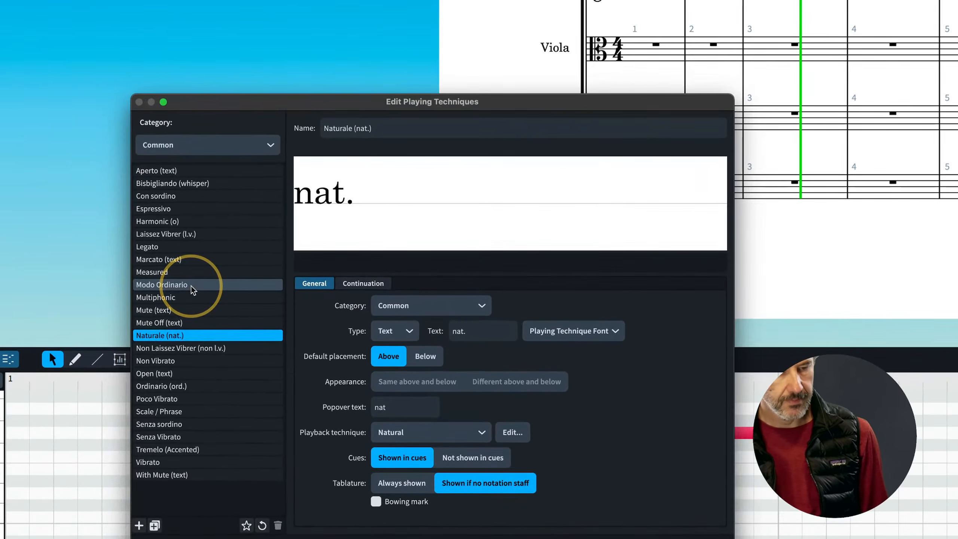
click(171, 196)
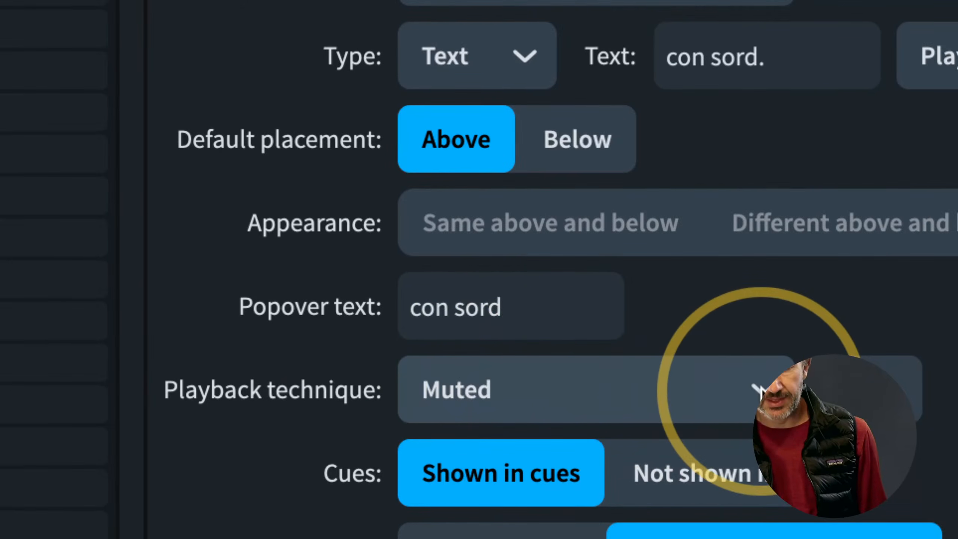
click(760, 389)
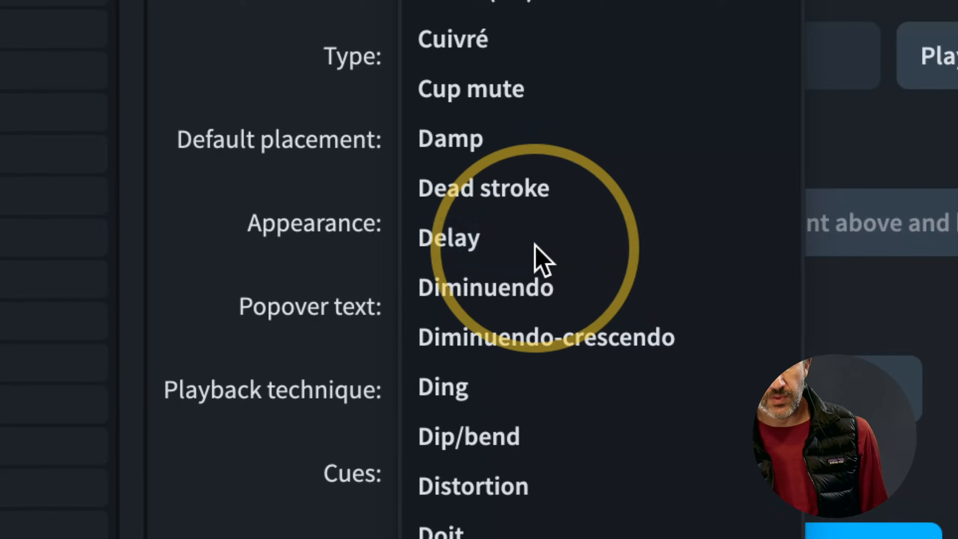
click(536, 251)
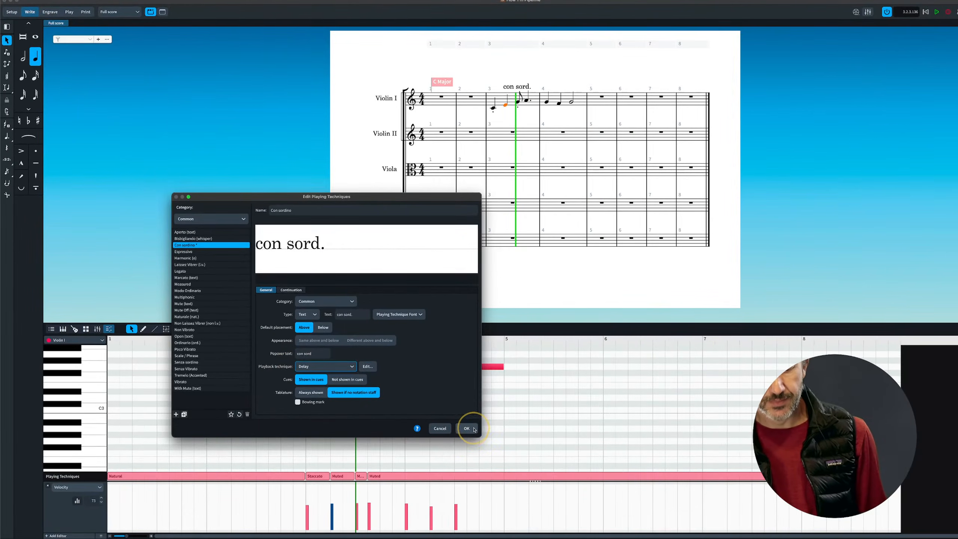
click(467, 429)
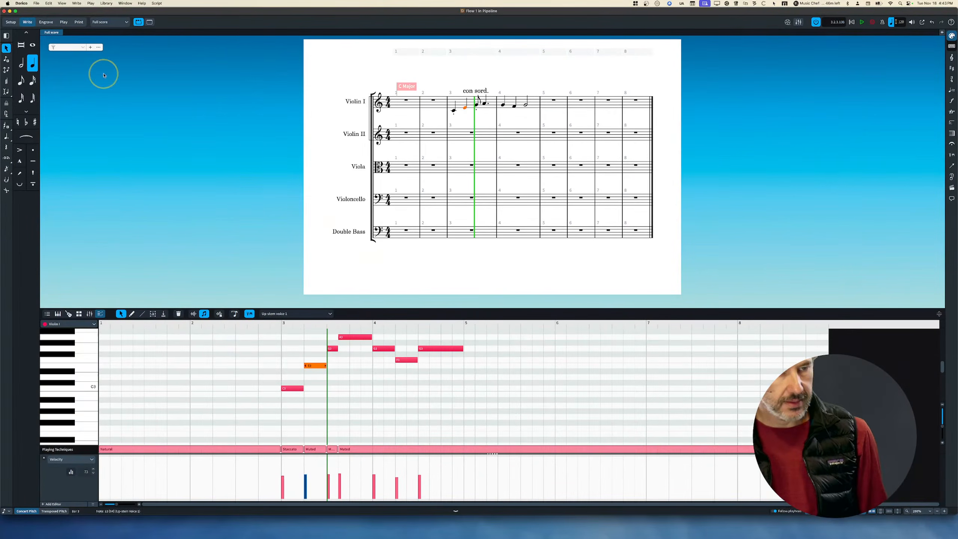
Step: Review the Con sordino playing technique's definition and inspect the playing-technique region under the E3 note
click(107, 4)
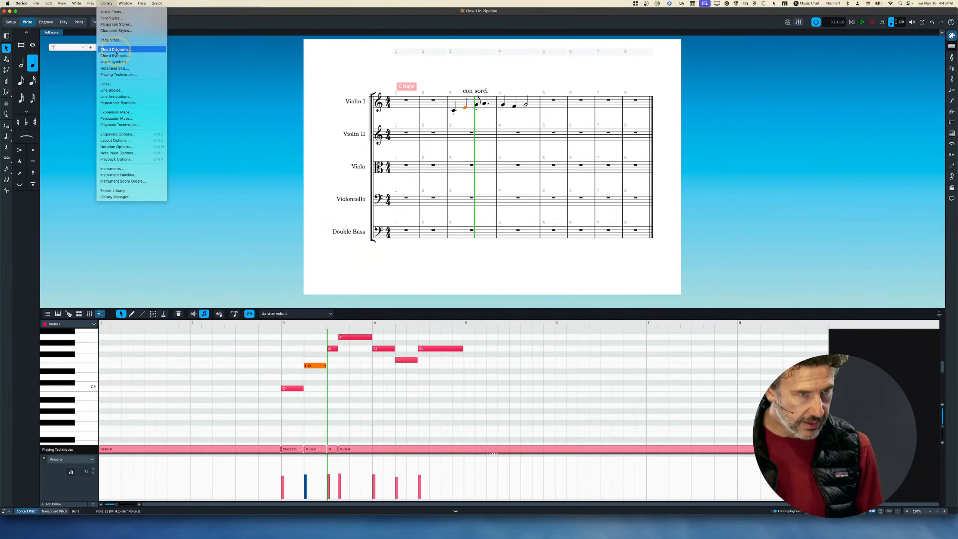
click(115, 75)
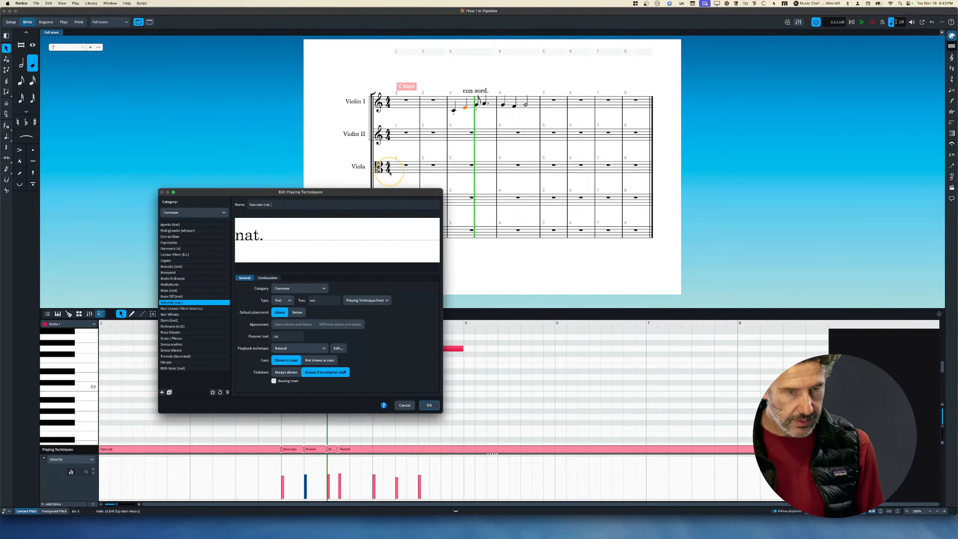
click(177, 237)
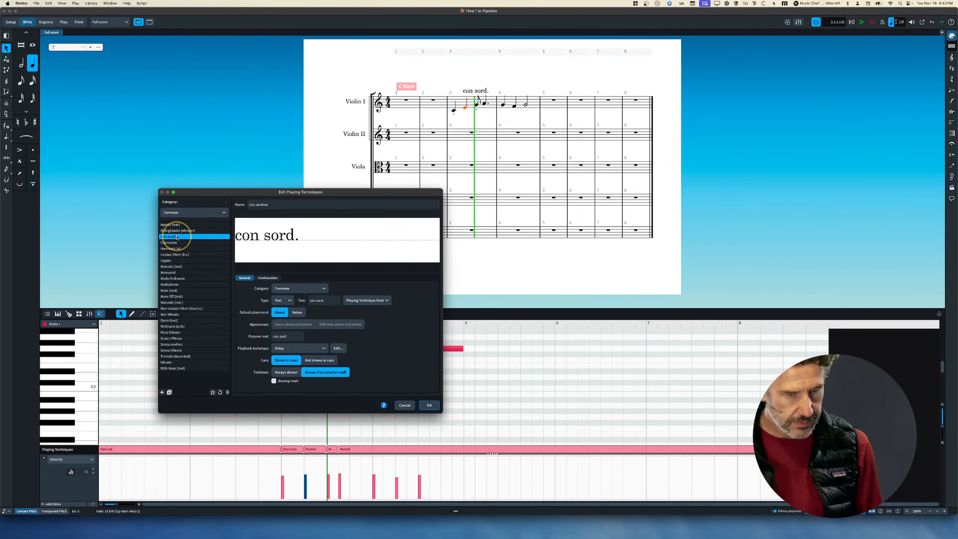
click(429, 406)
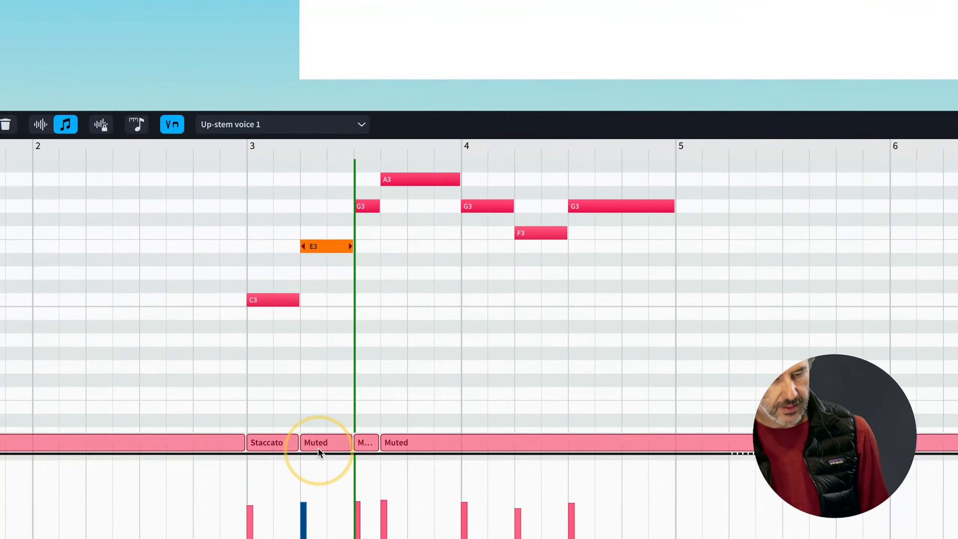
mouse_move(312, 450)
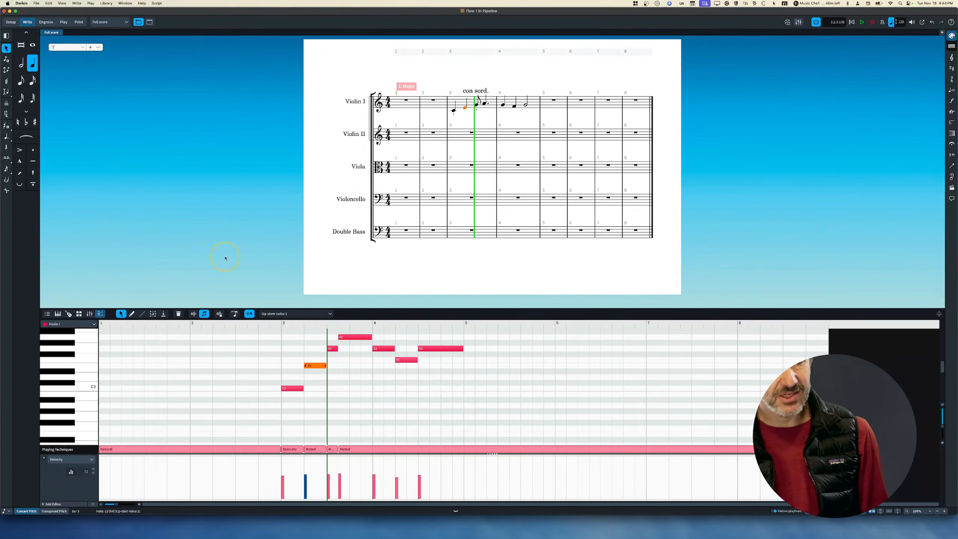
Step: Add a Delay base switch to the Pipeline Demo expression map, apply it, and check the region under the E3 note
click(106, 3)
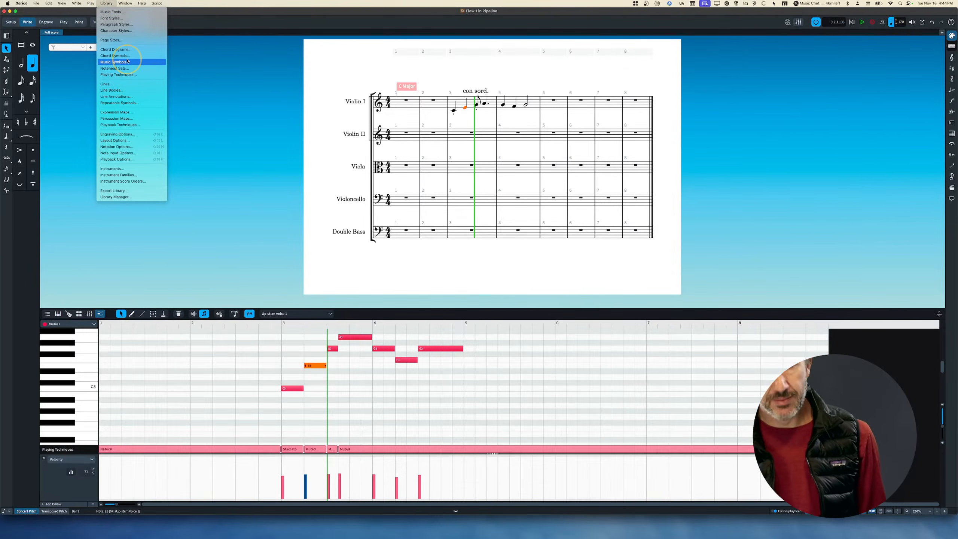
click(121, 113)
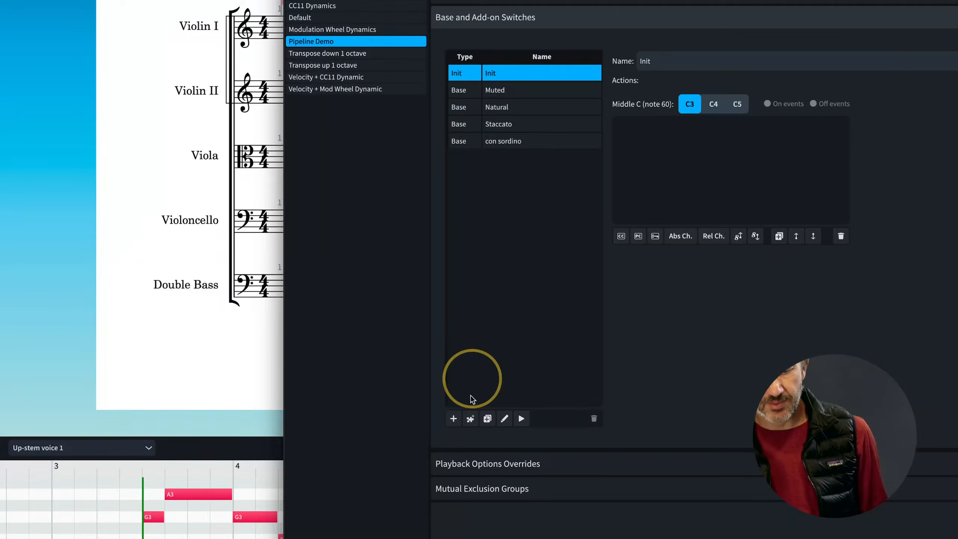
click(453, 418)
text(del)
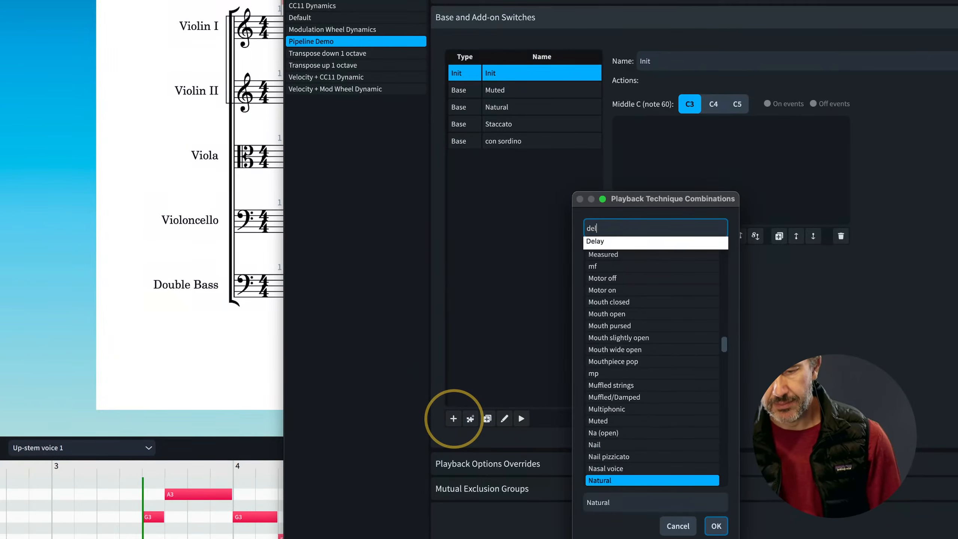
key(Down)
key(Return)
key(Return)
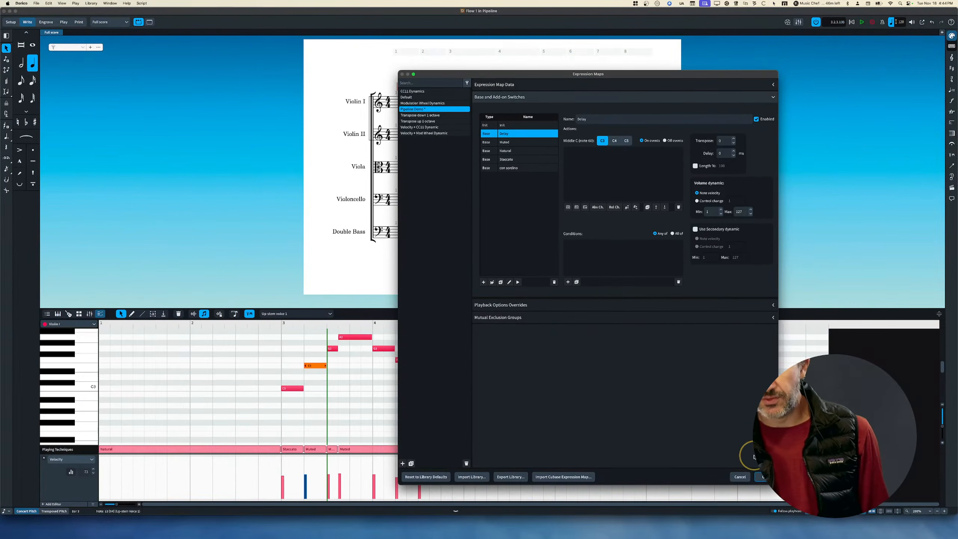
click(763, 476)
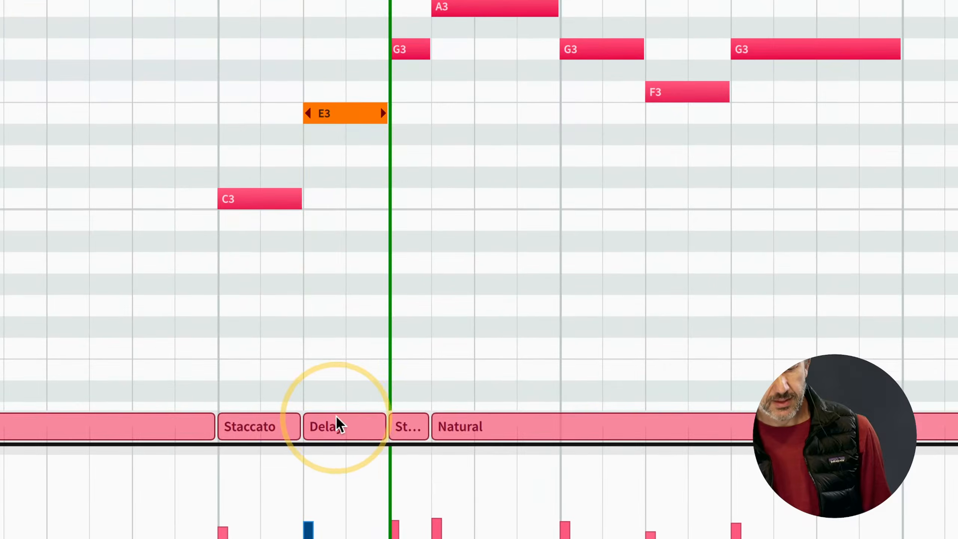
mouse_move(322, 437)
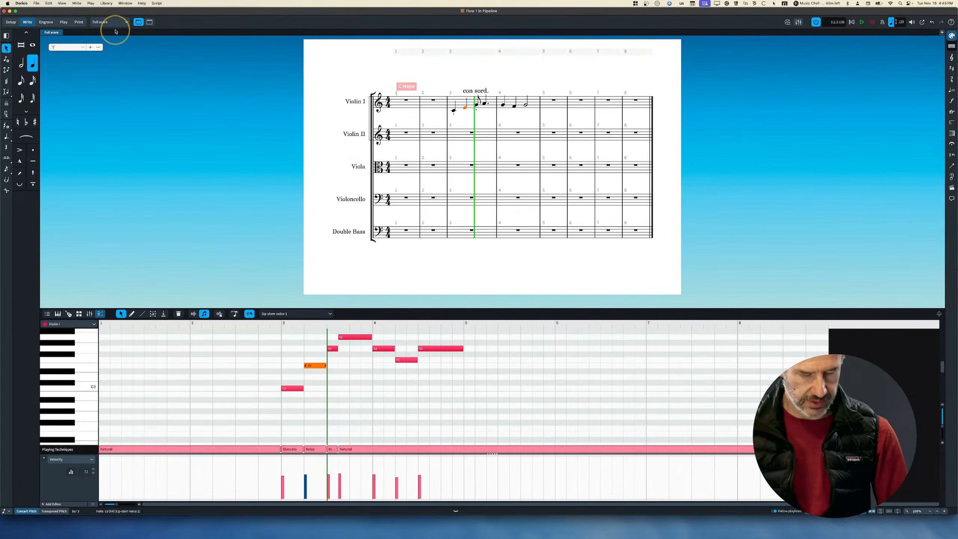
Step: Open the project's Playback Options and examine the Note Dynamics settings in the Dynamics category
key(super+shift+p)
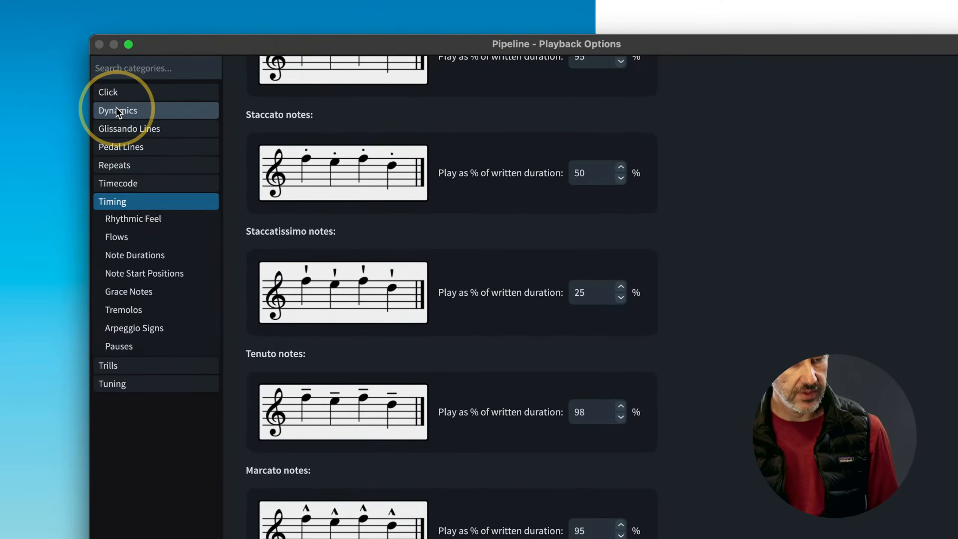
click(117, 105)
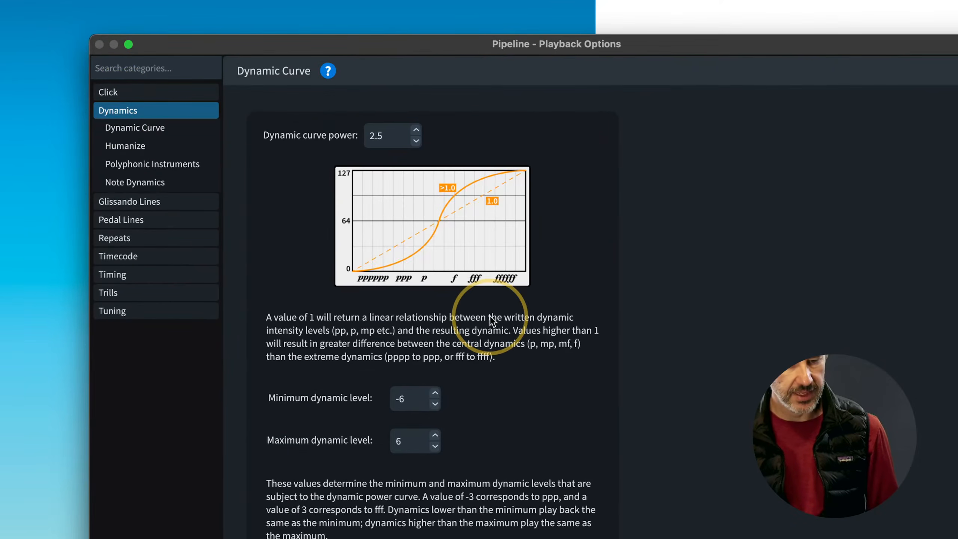
scroll(490, 319, down, 20)
scroll(489, 316, down, 5)
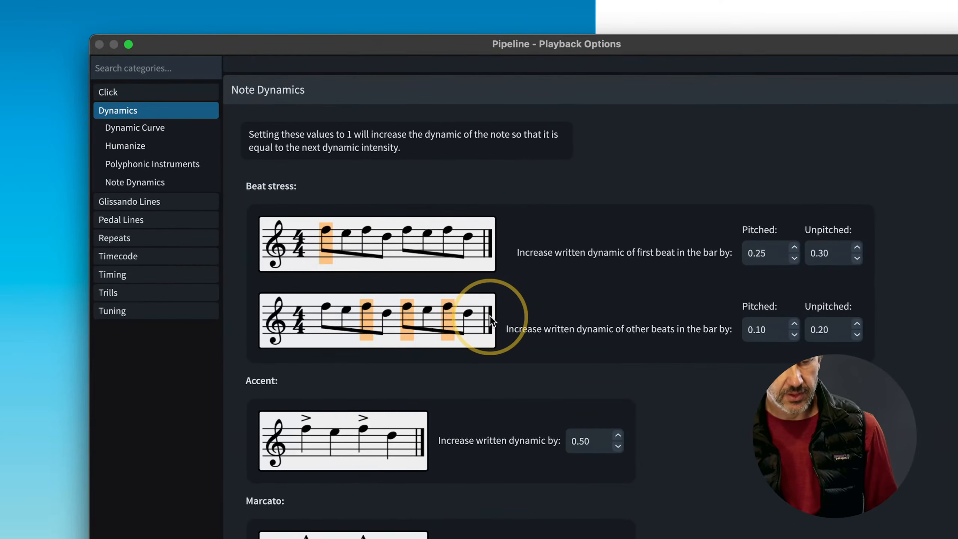